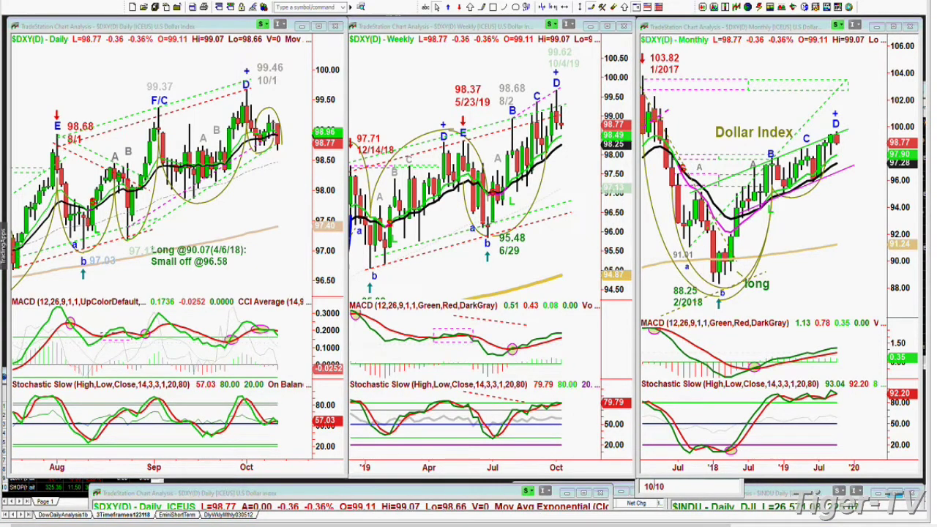
Load the symbol SMH into the daily, weekly and monthly charts.
key(alt+Tab)
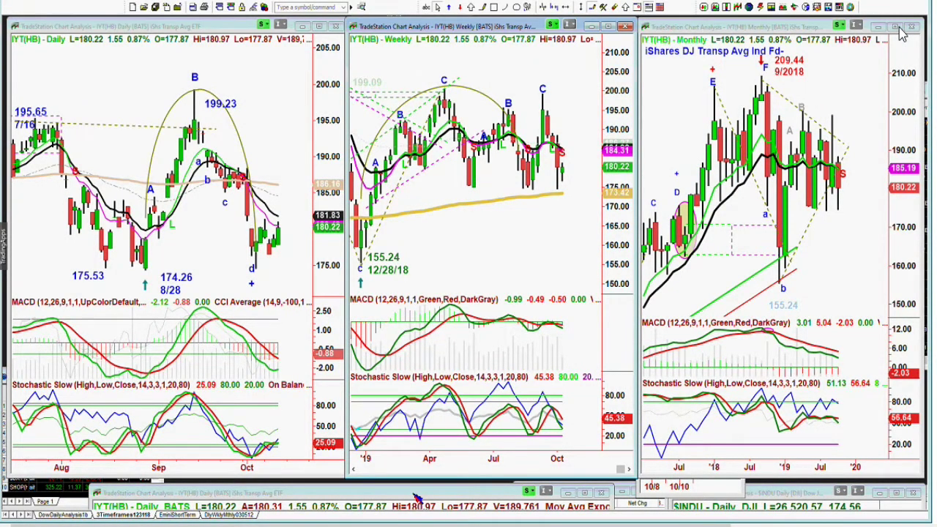
click(348, 8)
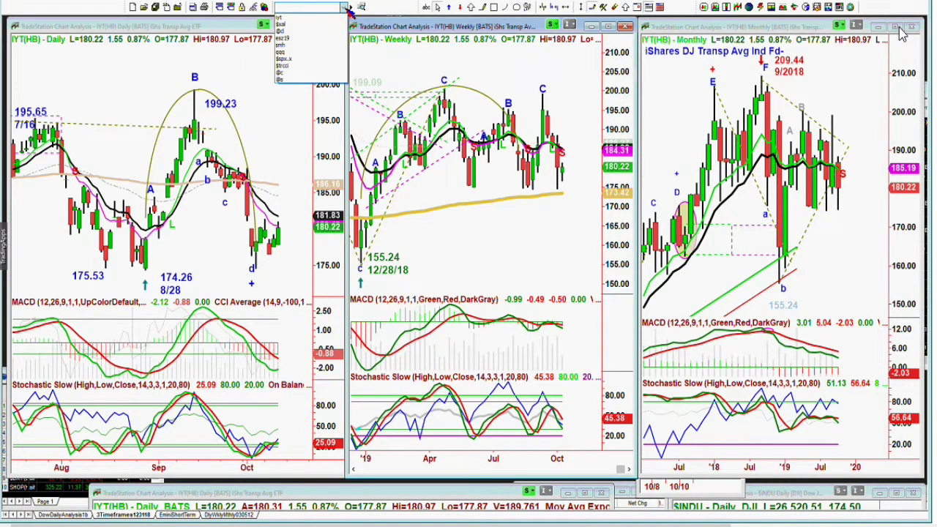
click(348, 8)
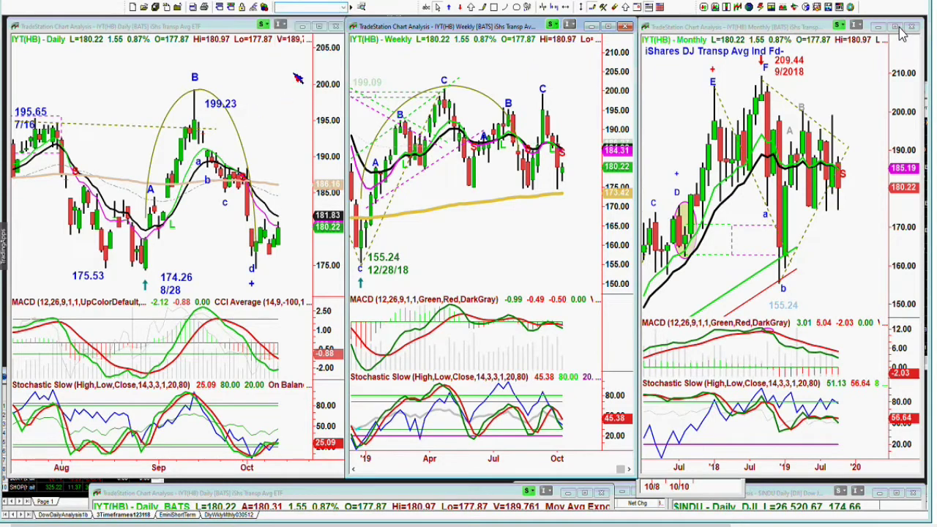
text(smh)
key(Return)
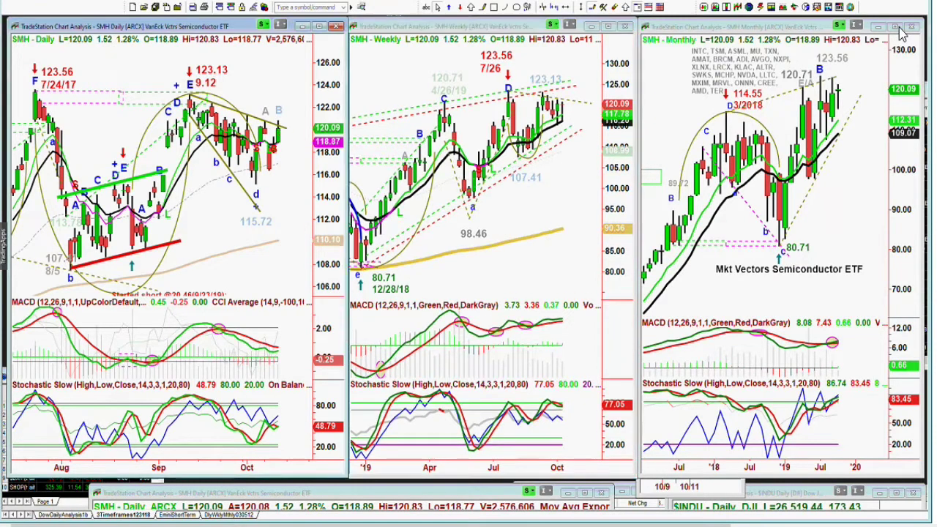
Color the descending trendline from the 123.13 high on the SMH daily chart green and add a parallel line to it.
right_click(277, 127)
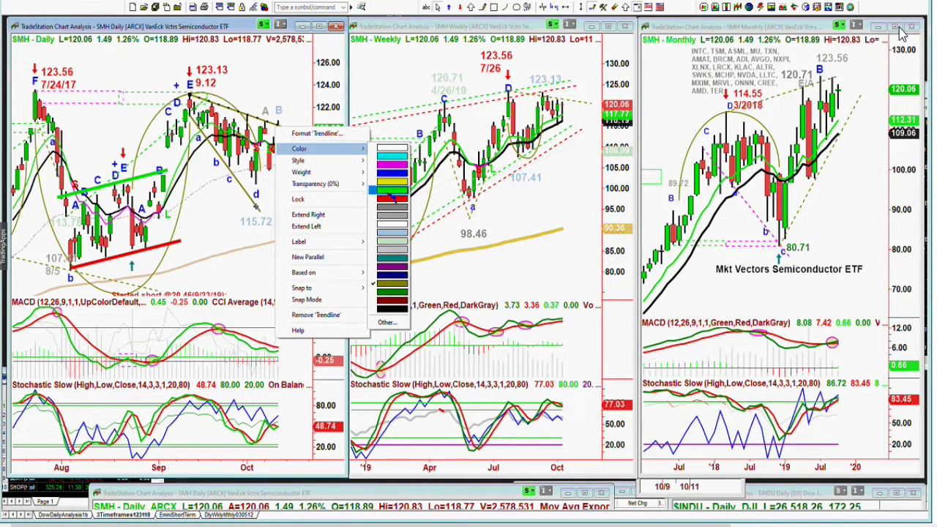
click(276, 157)
right_click(267, 122)
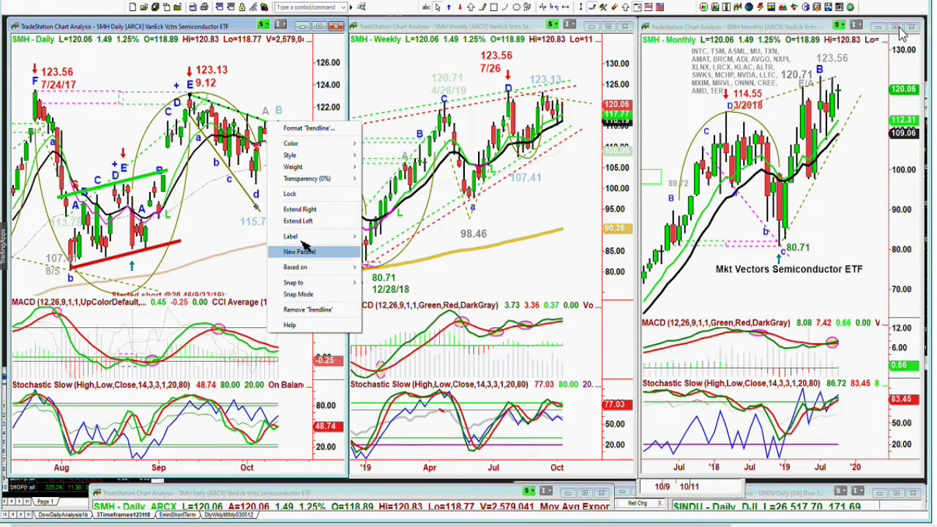
click(300, 251)
drag(278, 113, 265, 128)
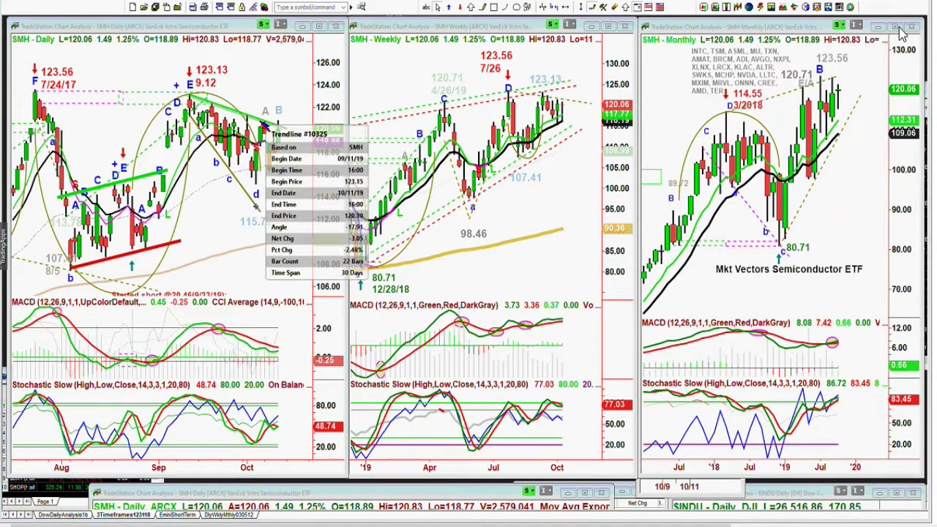
Color the new parallel trendline on the SMH daily chart magenta.
right_click(276, 137)
mouse_move(298, 153)
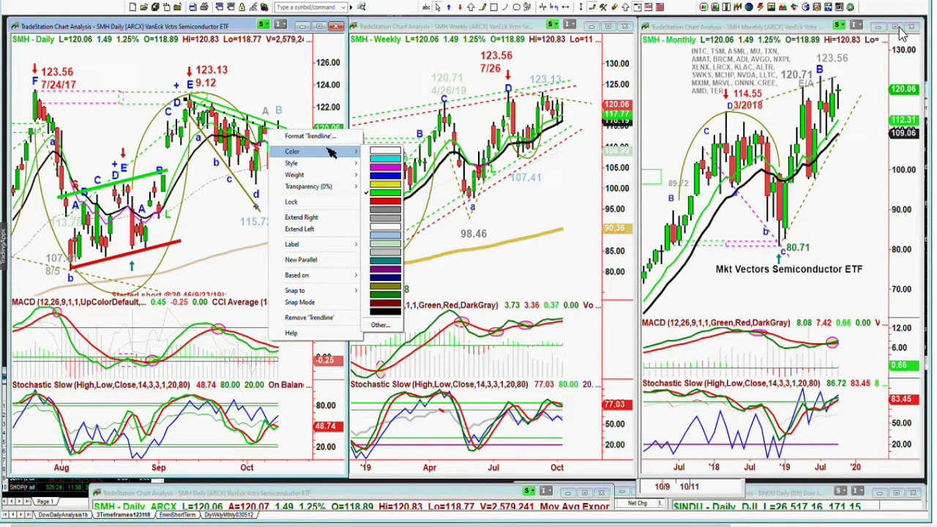
click(385, 167)
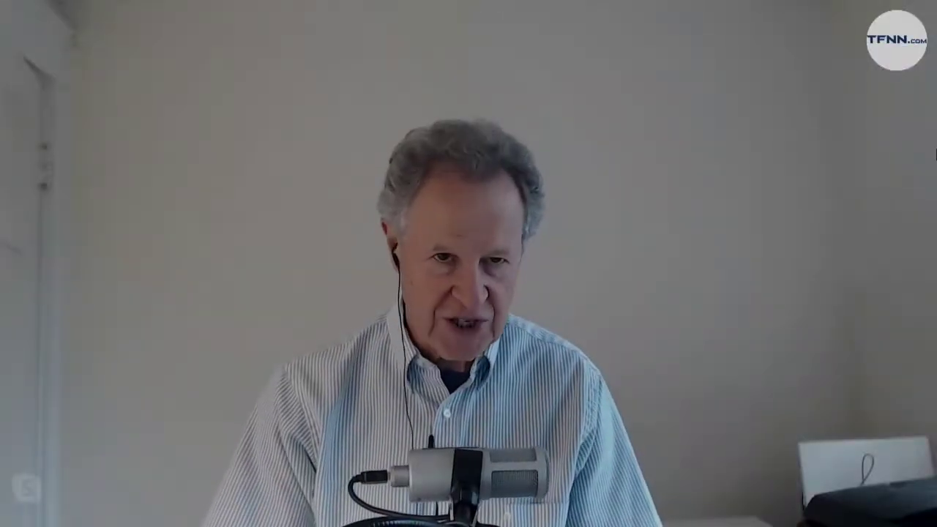
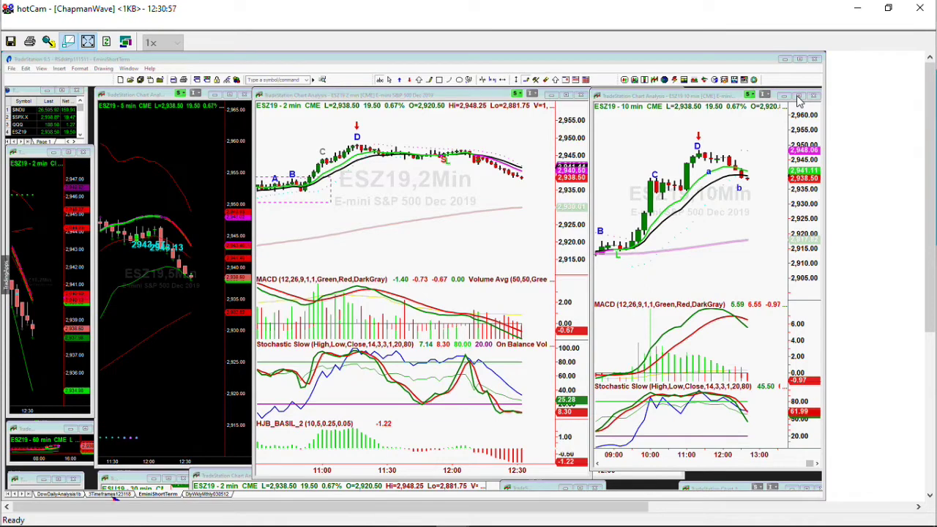
Switch to the 3Timeframes123118 workspace and load the symbol TLT into its daily, weekly and monthly charts.
click(115, 495)
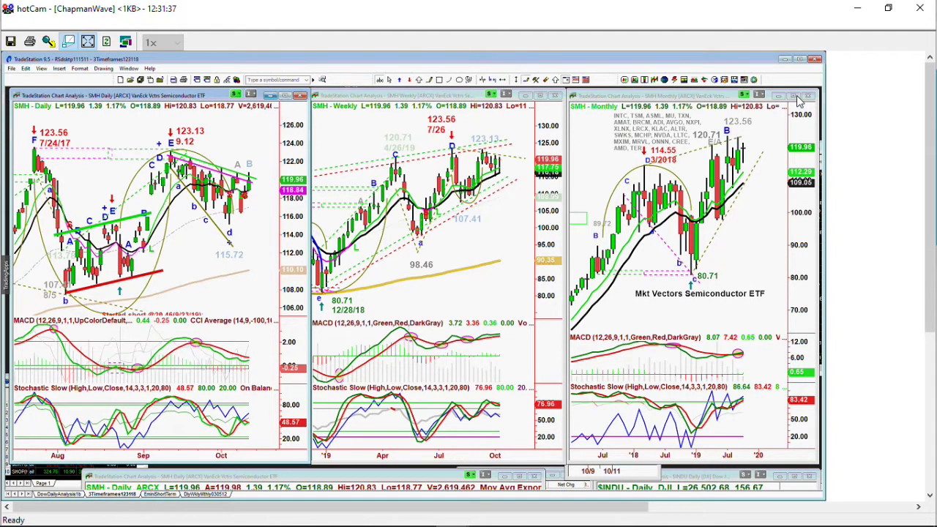
click(273, 79)
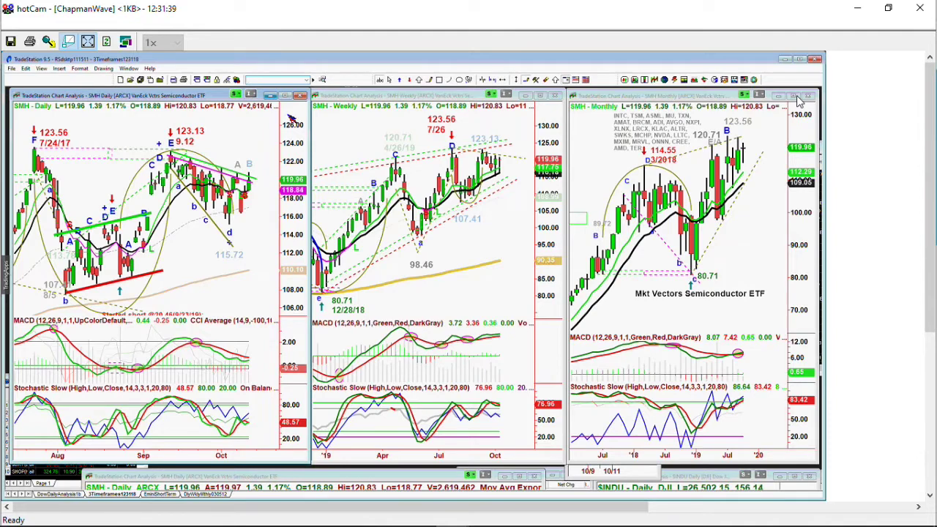
text(TLT)
key(Return)
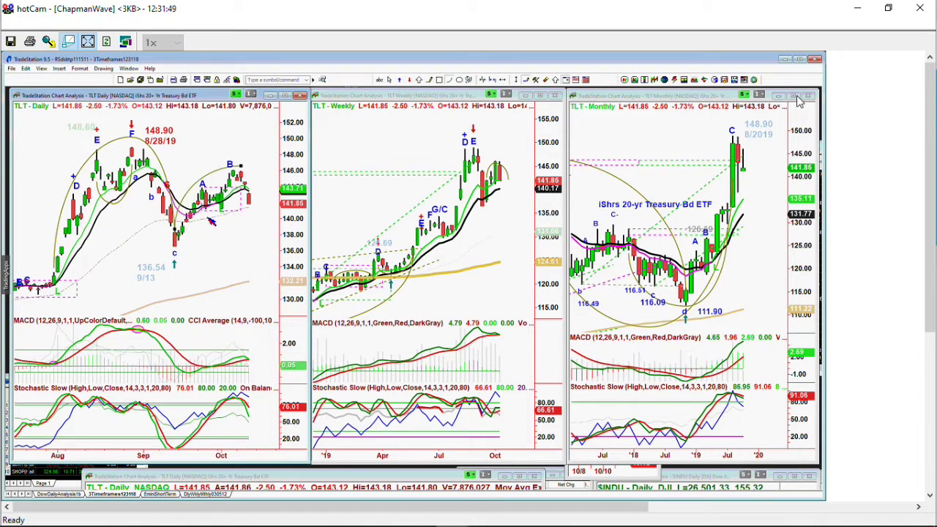
drag(265, 216, 245, 173)
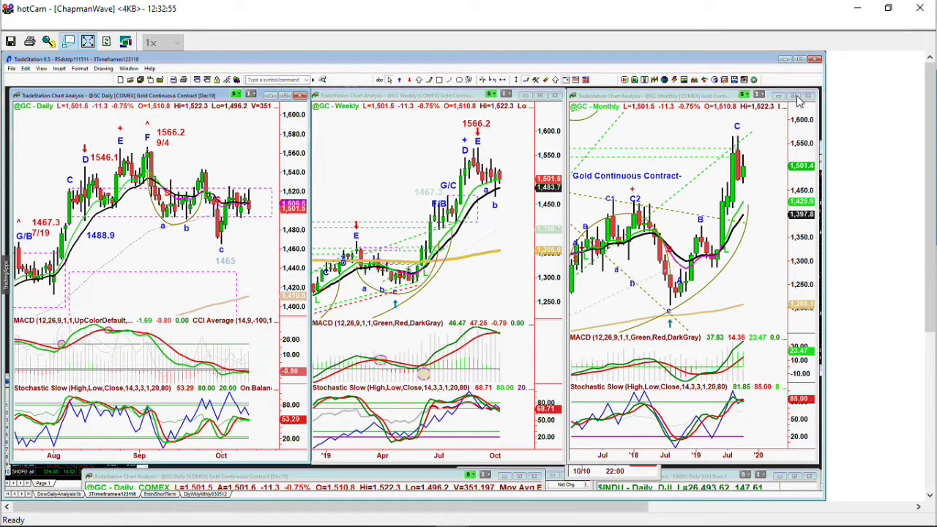
Replace the gold contract with the 10-year Treasury rate symbol $TNX.X in the daily, weekly and monthly charts.
text(s)
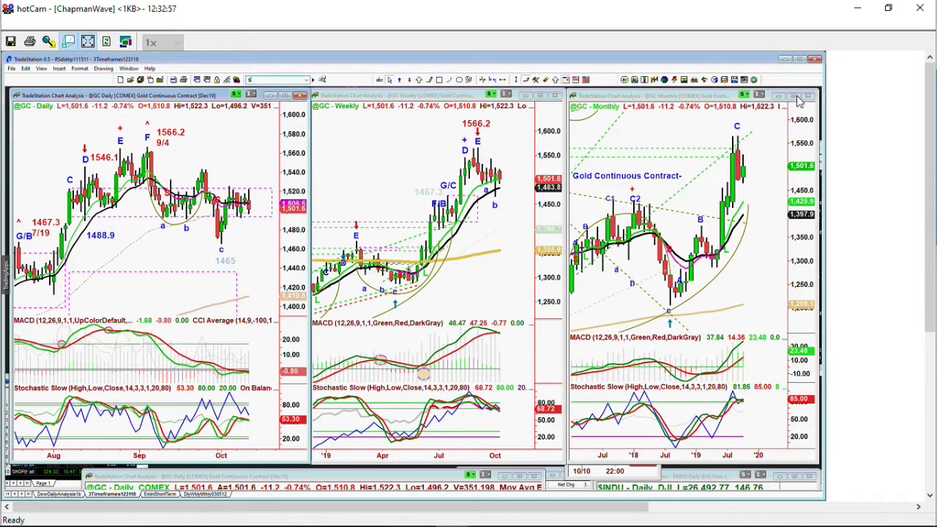
text(iz)
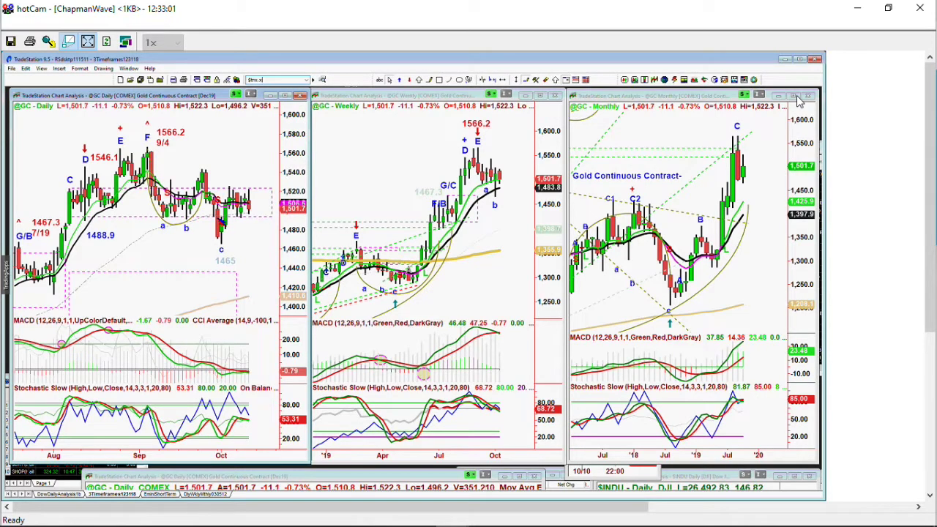
key(Return)
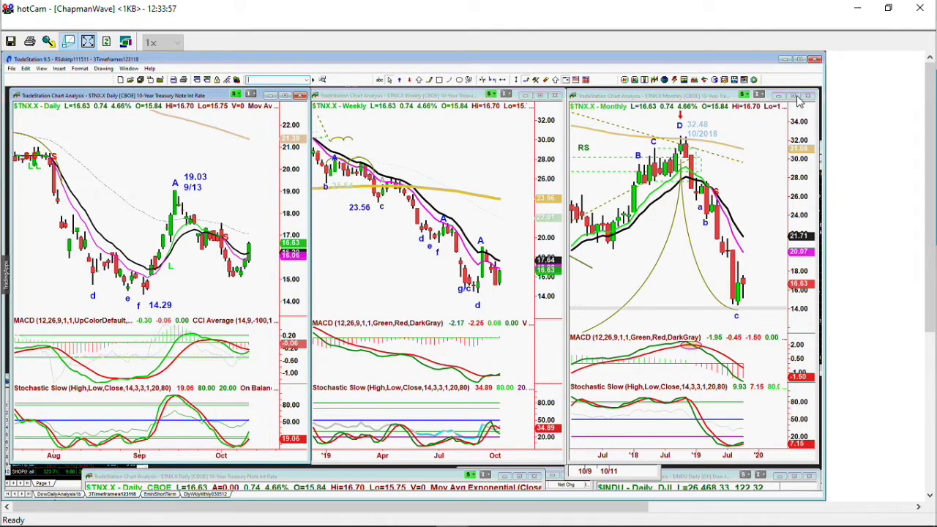
Switch to the DowDailyAnalysis1b workspace and bring its two annotated $INDU daily charts to the front.
click(58, 495)
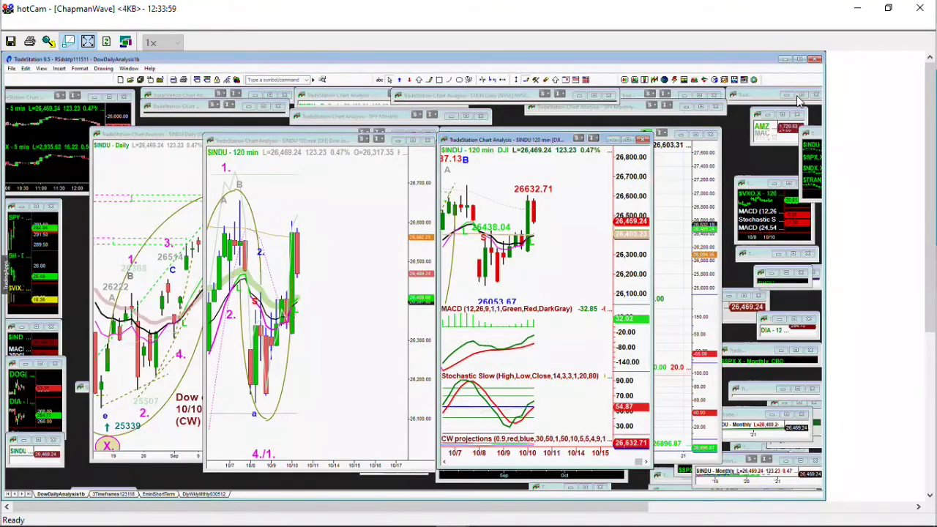
click(176, 177)
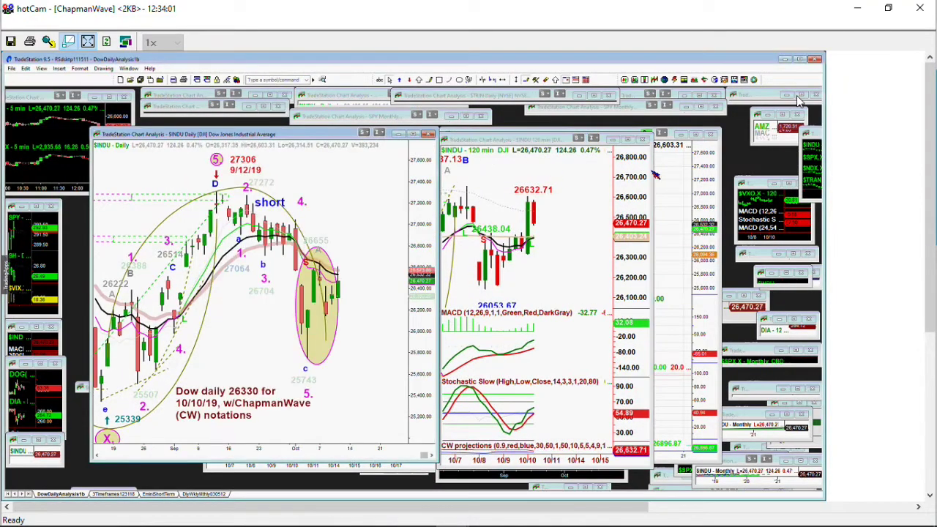
click(662, 184)
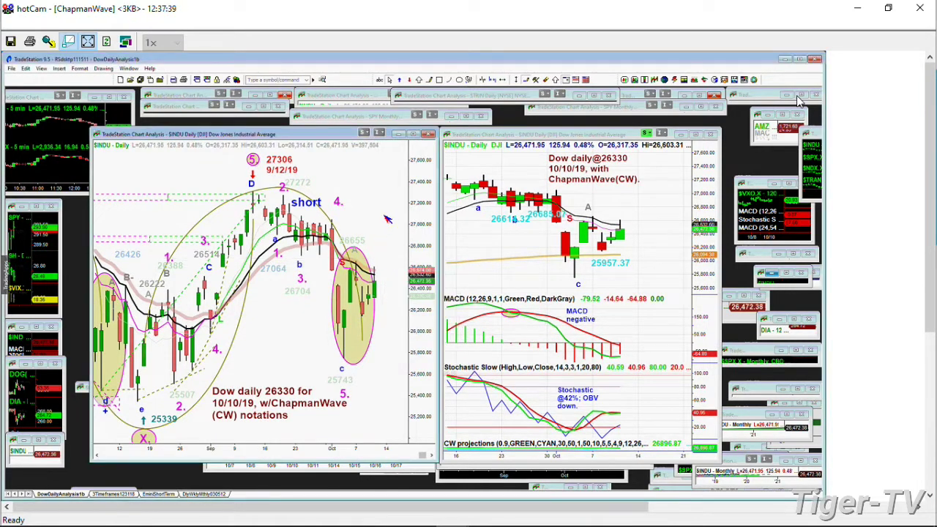
Examine the earlier price action on the annotated Dow daily chart, back to the start of August.
mouse_move(393, 261)
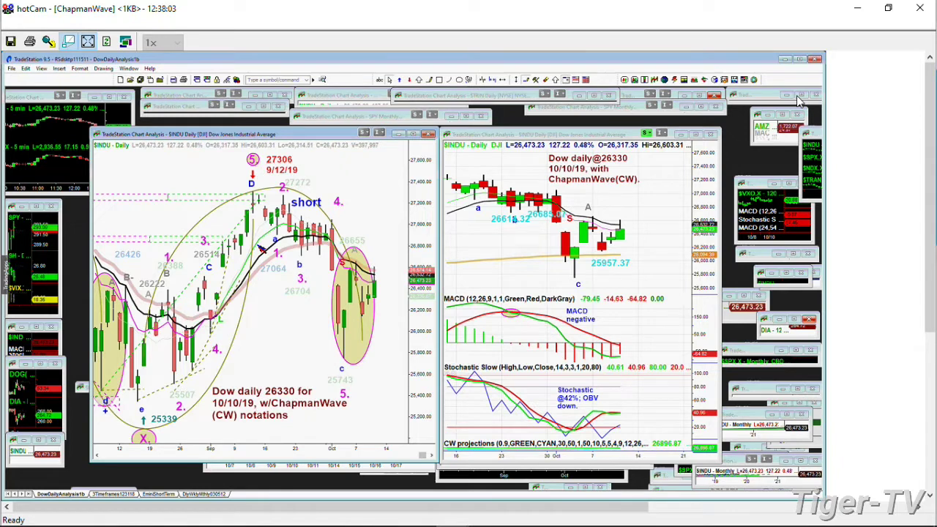
scroll(260, 249, left, 5)
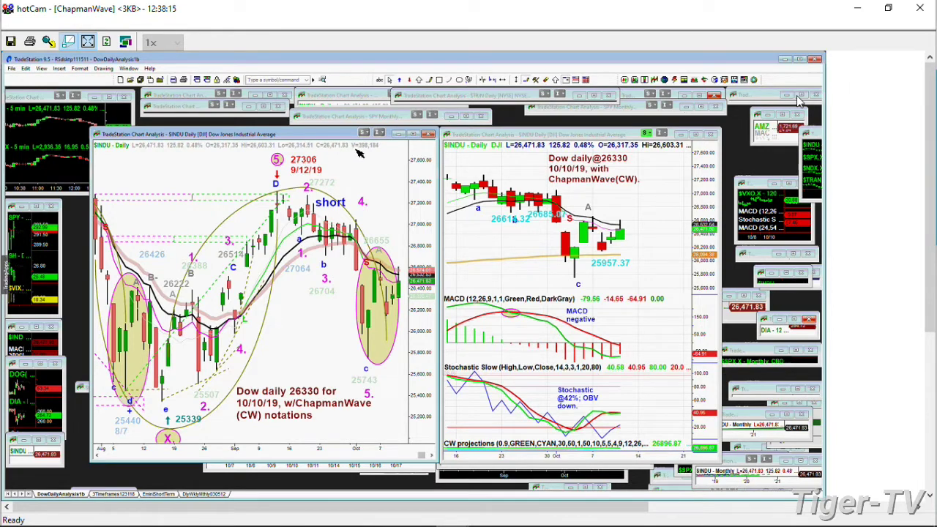
right_click(329, 176)
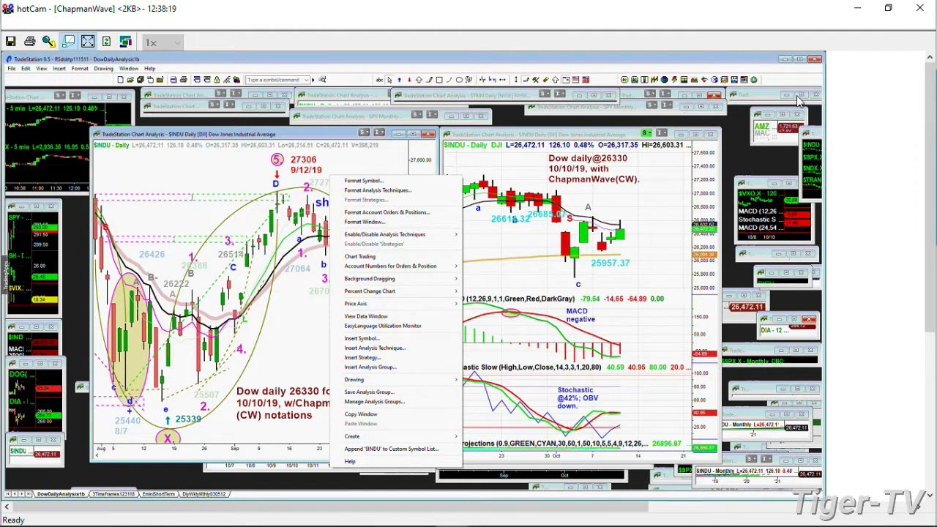
click(362, 162)
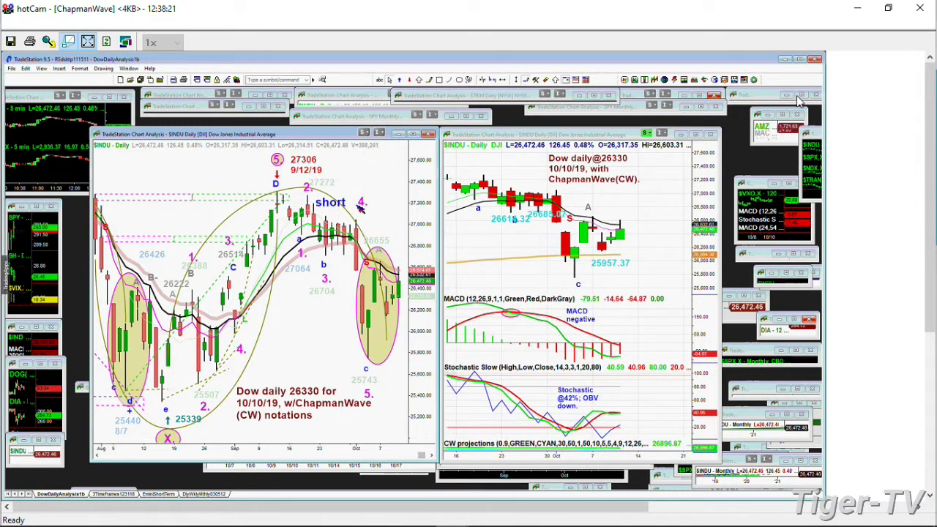
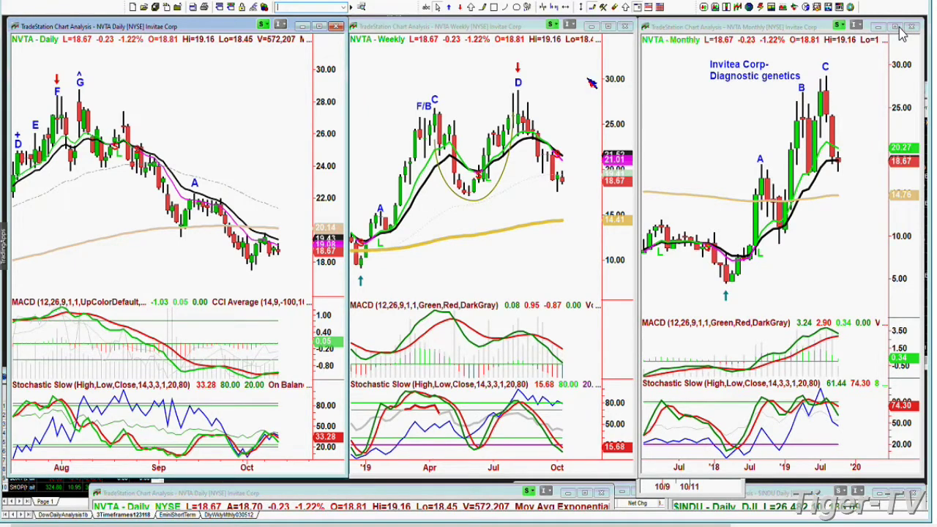
Load FSLY, followed by STAR, into the daily, weekly and monthly charts.
text(fi)
key(Return)
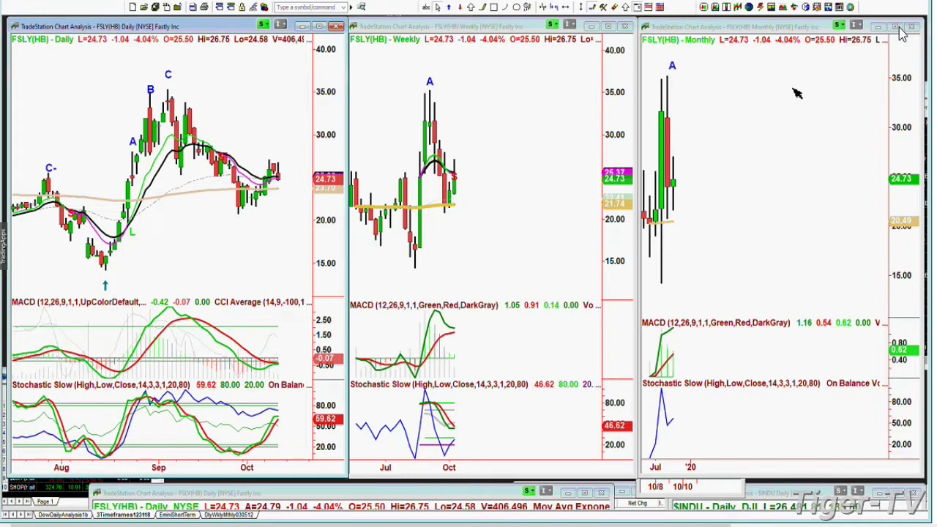
text(star)
key(Return)
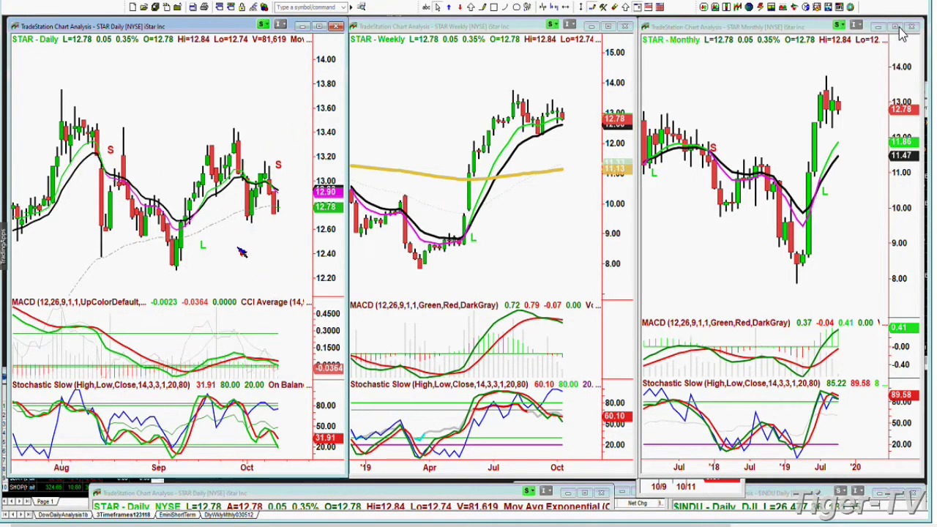
Load DRYS into the daily, weekly and monthly charts and shift both side edges of the daily chart window slightly left.
mouse_move(255, 237)
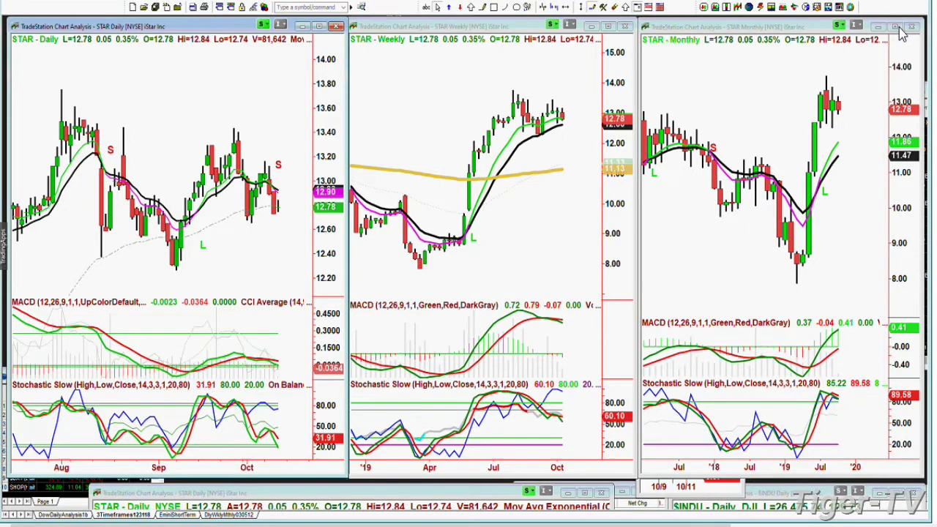
text(drys)
key(Return)
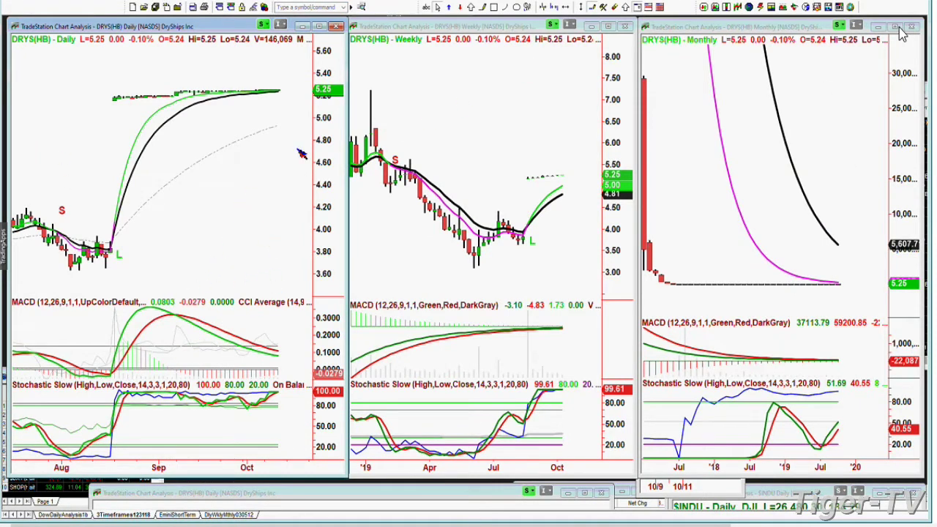
drag(348, 137, 312, 196)
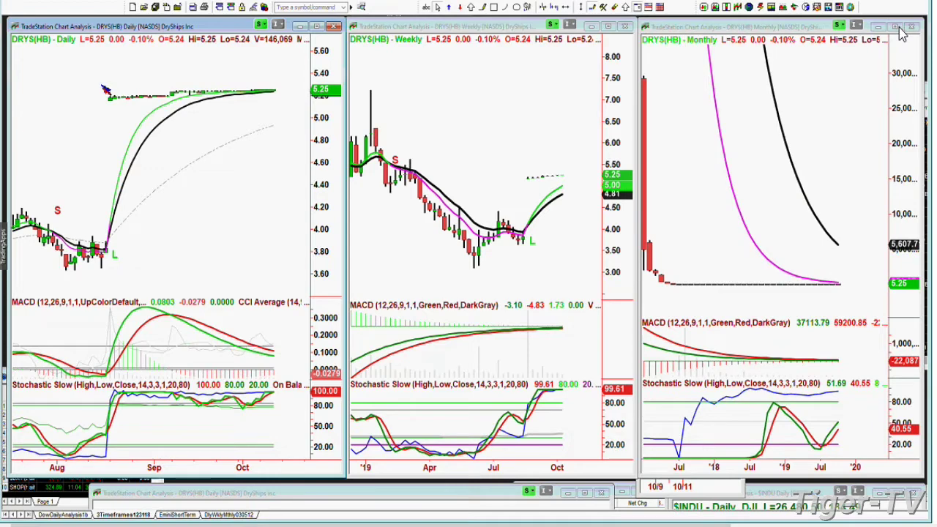
mouse_move(11, 135)
mouse_down()
mouse_move(128, 144)
mouse_move(7, 145)
mouse_up()
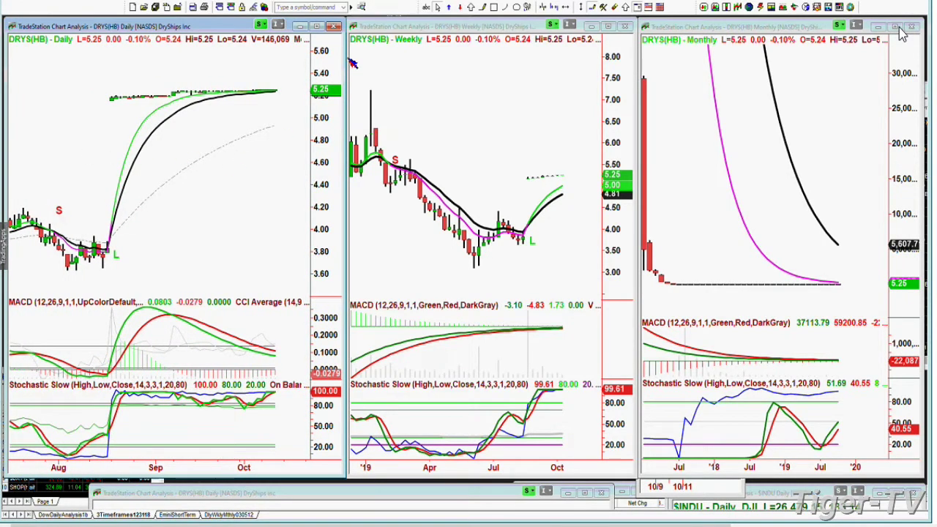
Load the symbol DSX into the daily, weekly and monthly charts.
click(314, 7)
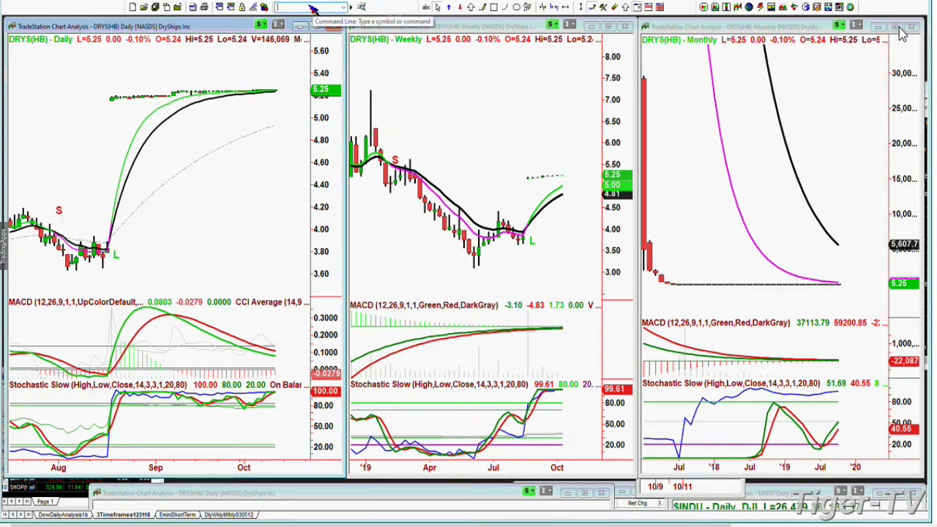
text(dsx)
key(Return)
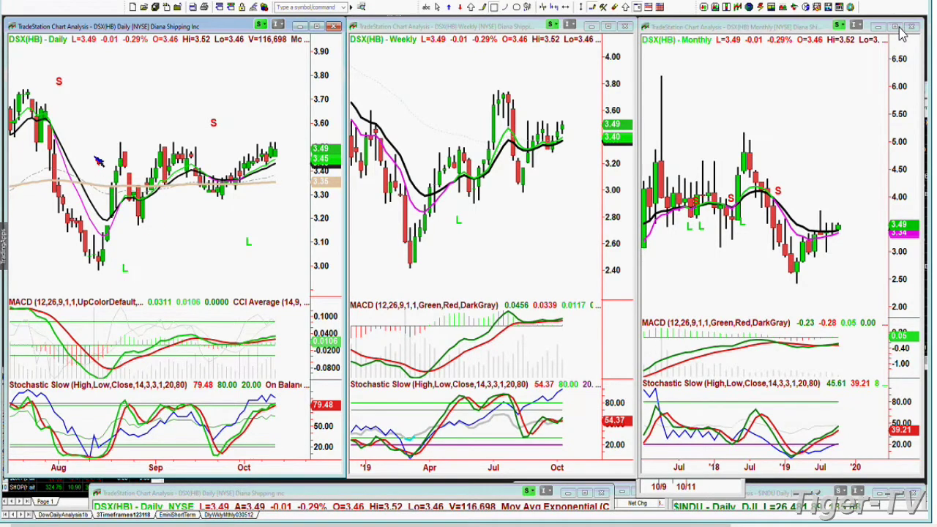
Draw a rectangle on the DSX daily chart from August to mid-October, spanning about 3.53 to 2.97, and inspect the 07/31/19 bar.
mouse_move(59, 140)
mouse_down()
mouse_move(297, 253)
mouse_move(309, 271)
mouse_move(293, 273)
mouse_up()
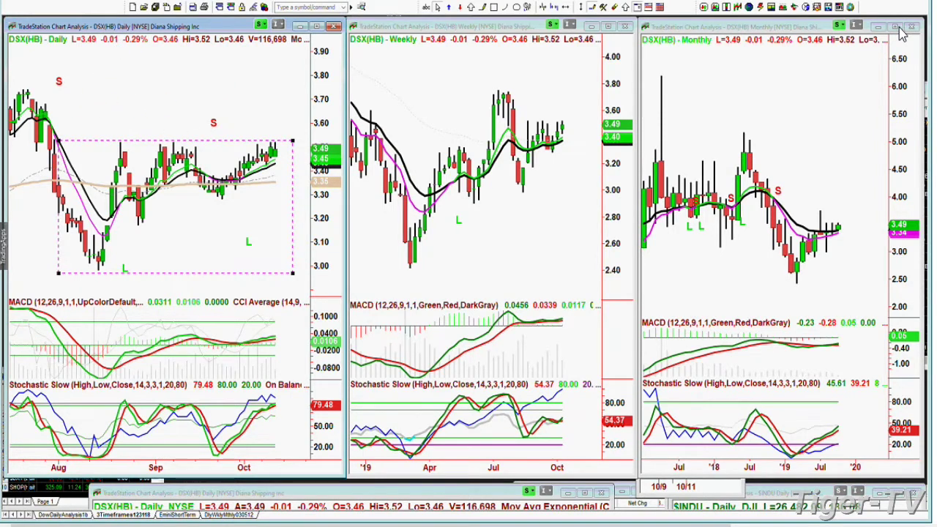
click(58, 119)
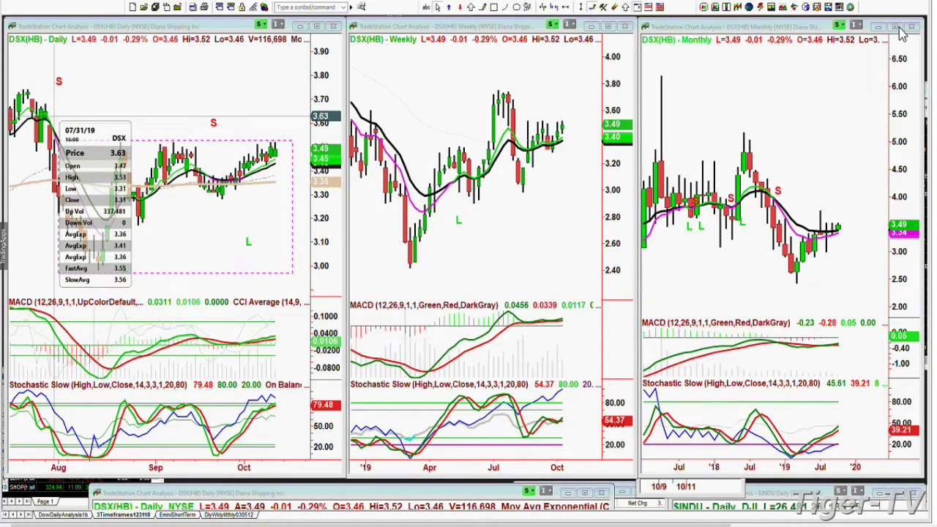
click(123, 116)
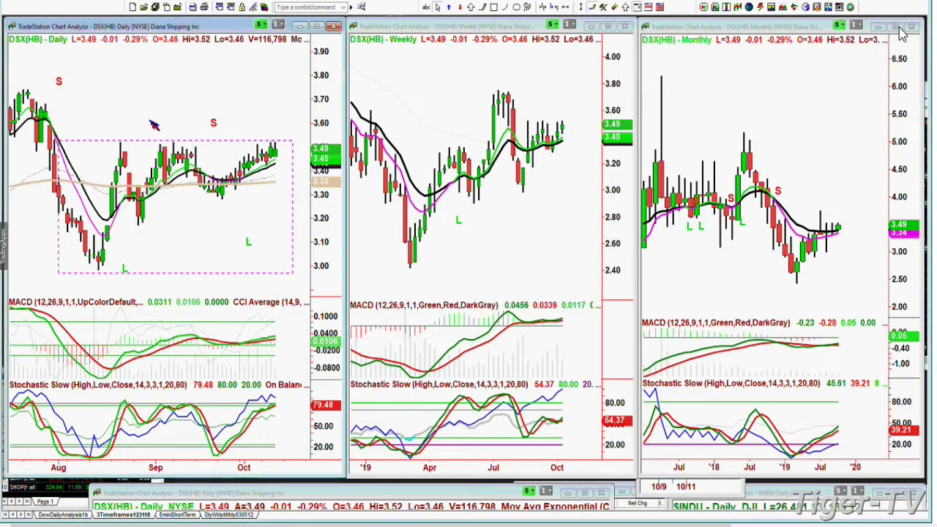
click(178, 122)
mouse_move(81, 141)
right_click(220, 149)
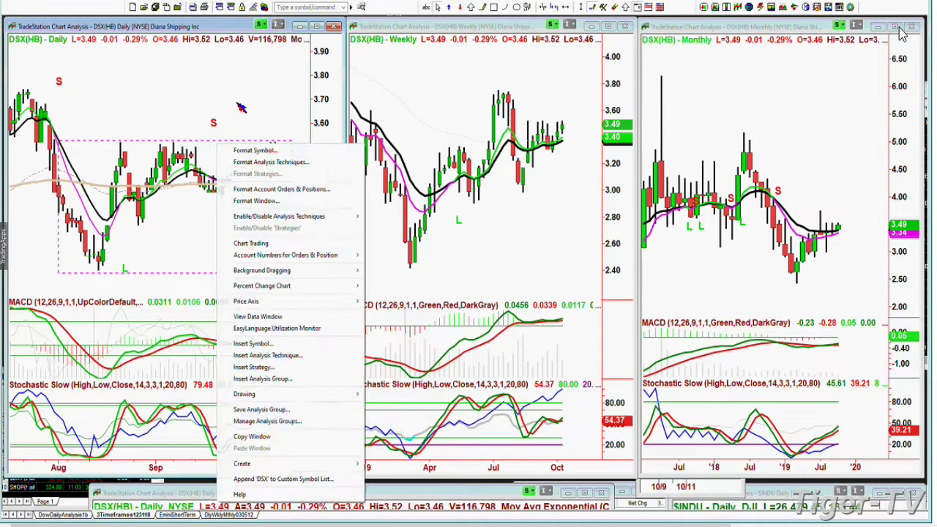
key(Escape)
Draw a nearly horizontal trendline along the DSX daily highs at about 3.53, from late August to mid-October, and color it green.
click(486, 7)
mouse_move(117, 144)
mouse_down()
mouse_move(227, 132)
mouse_move(306, 144)
mouse_up()
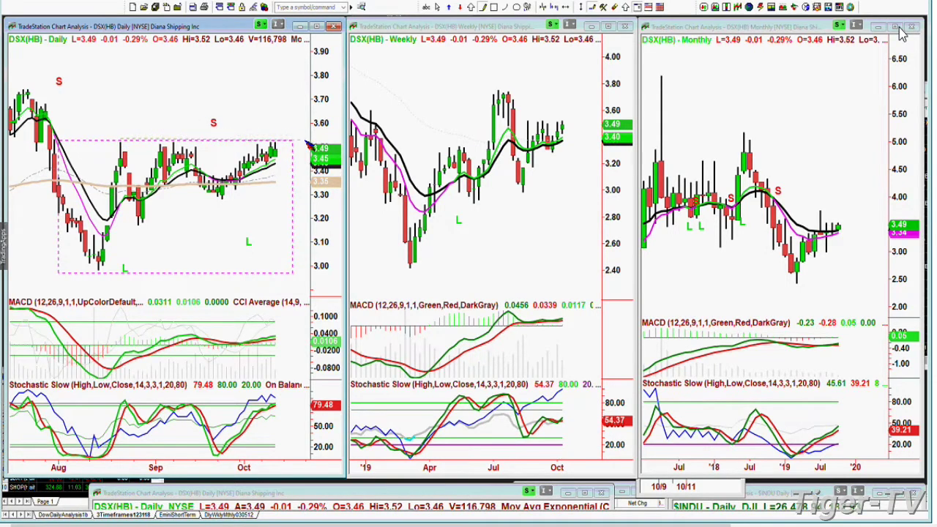
click(437, 6)
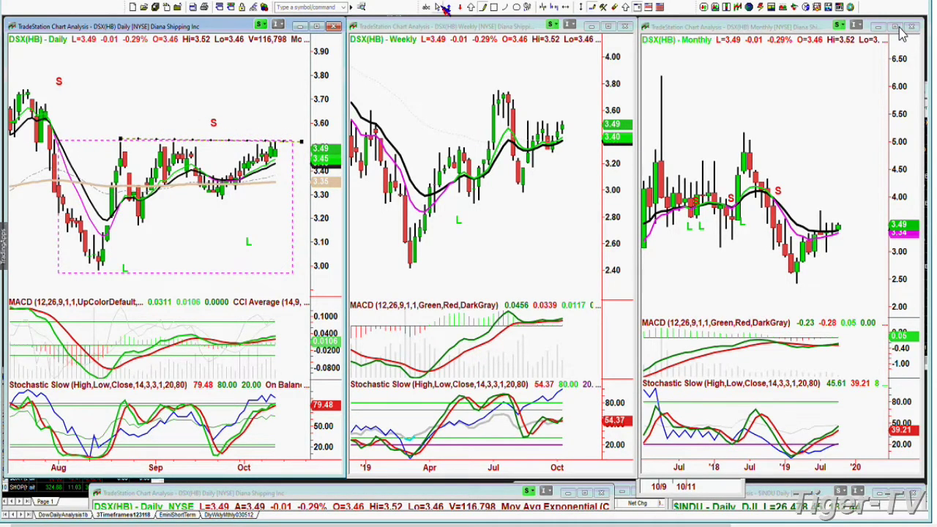
right_click(303, 146)
mouse_move(345, 167)
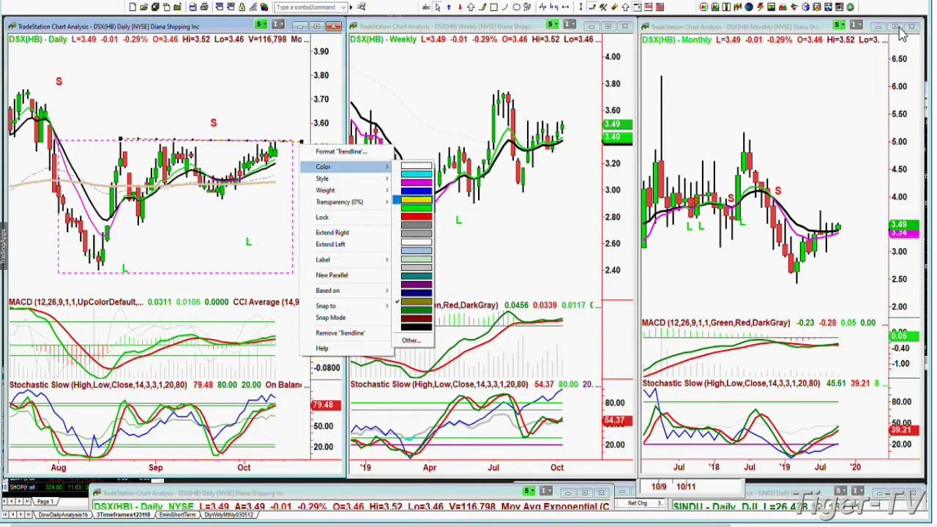
click(407, 208)
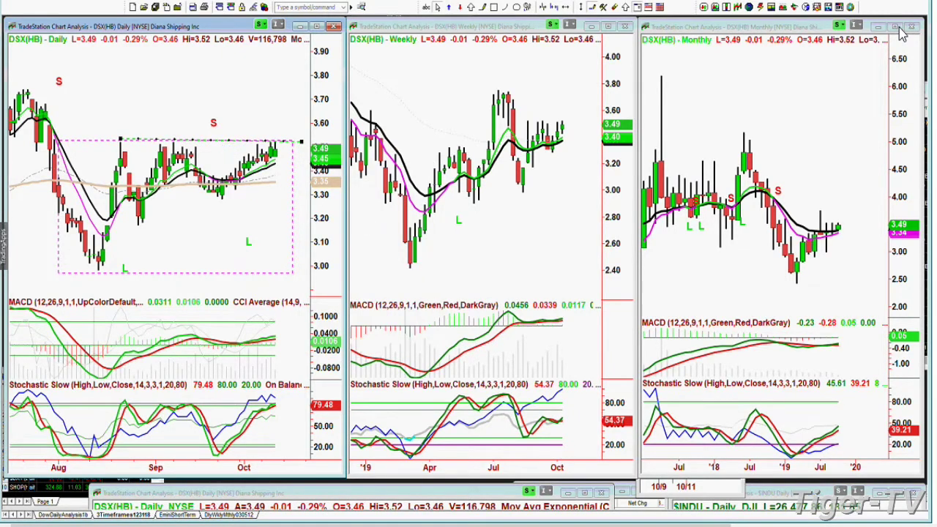
Create a parallel of the green trendline just below it on the DSX daily chart and color it red.
right_click(223, 142)
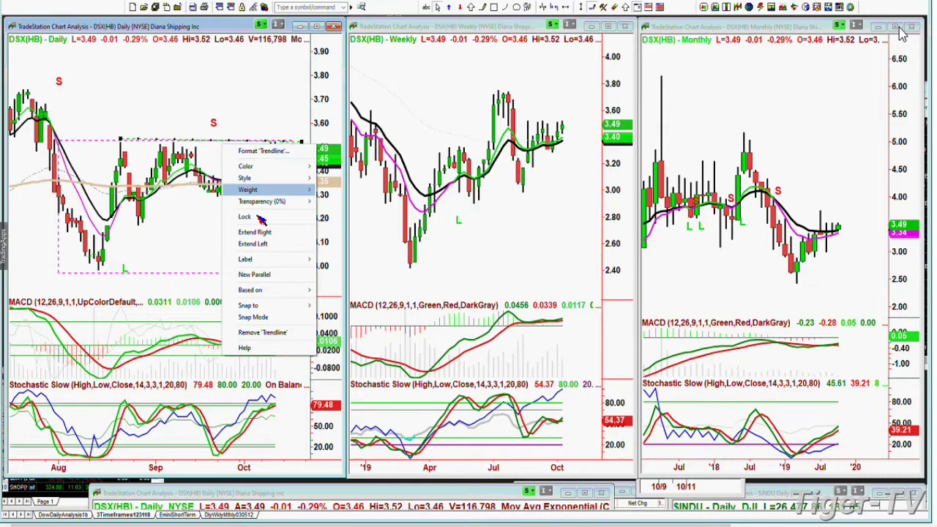
click(256, 276)
right_click(259, 147)
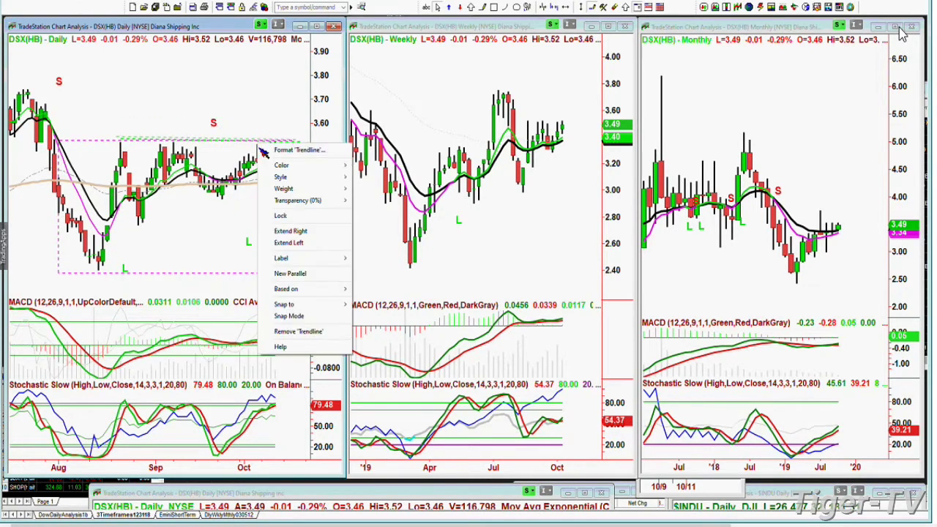
click(259, 156)
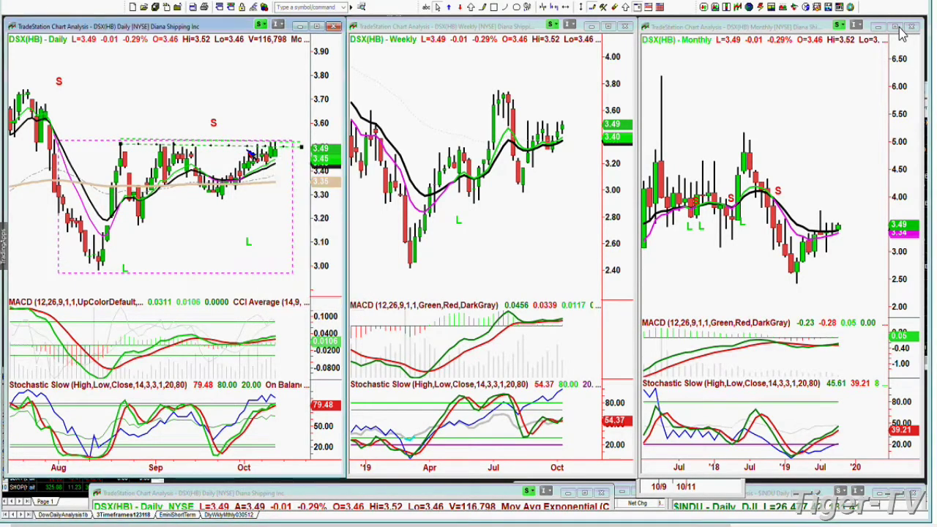
right_click(249, 152)
mouse_move(279, 174)
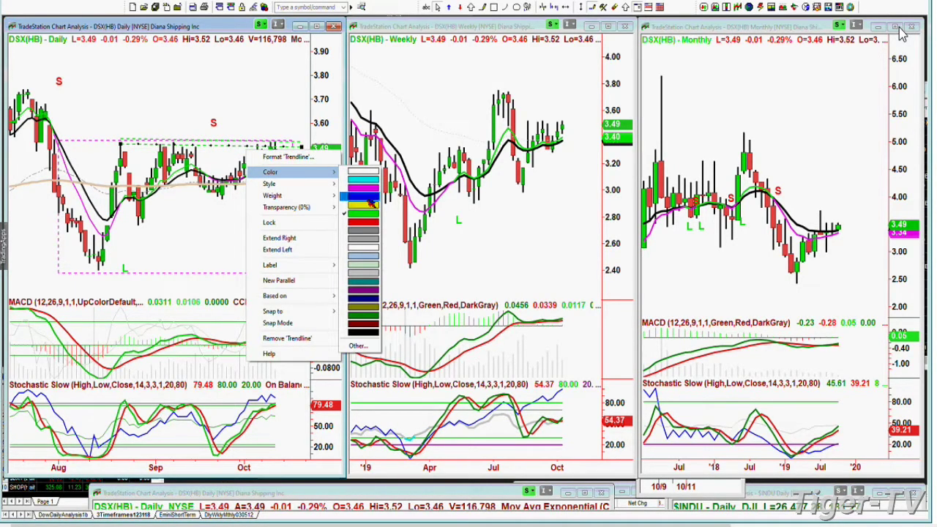
click(363, 221)
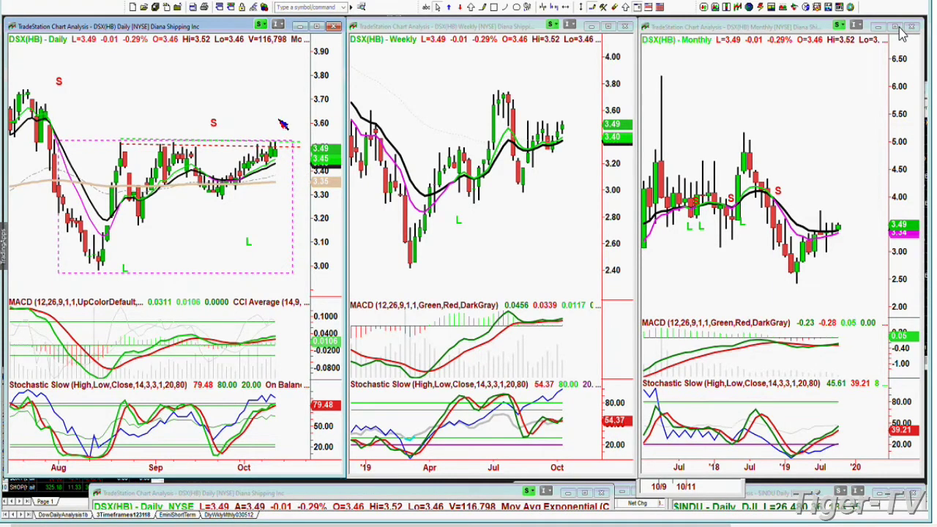
mouse_move(288, 137)
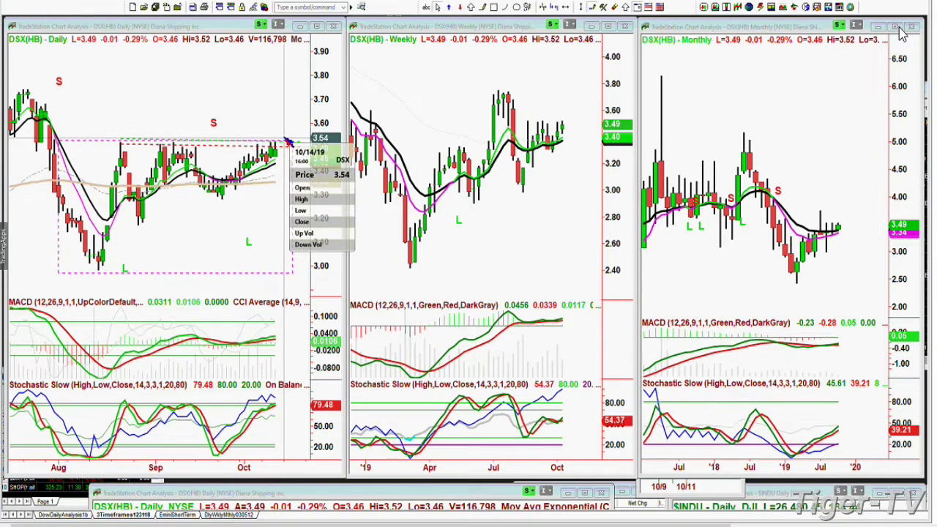
click(294, 124)
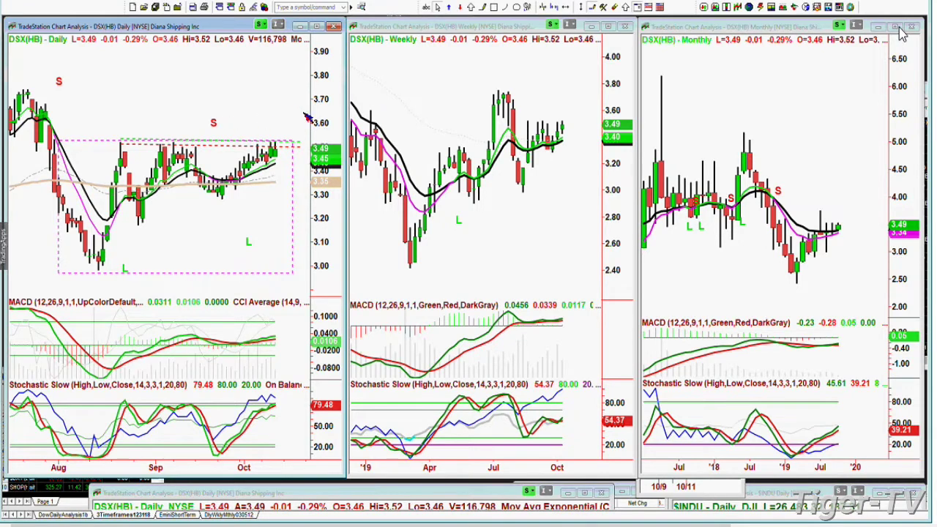
Load the symbol SBLK into the daily, weekly and monthly charts.
click(310, 8)
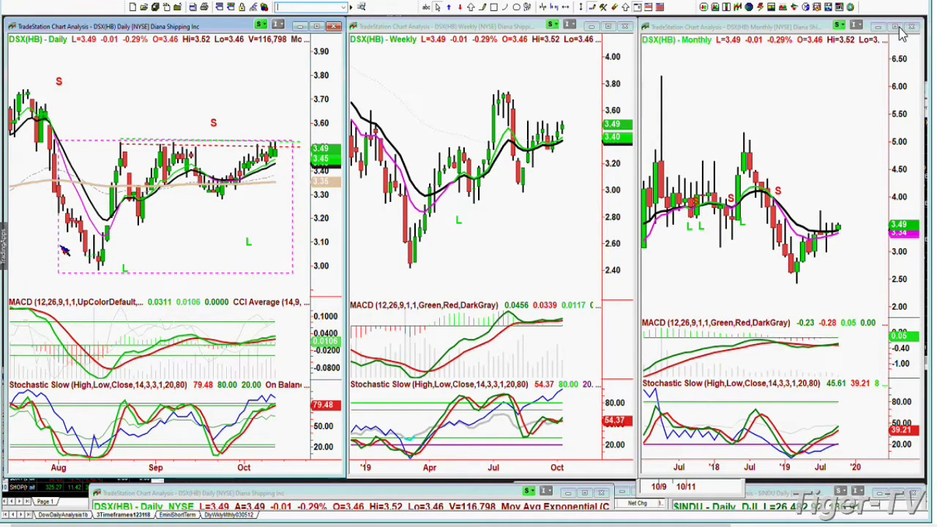
text(sblk)
key(Return)
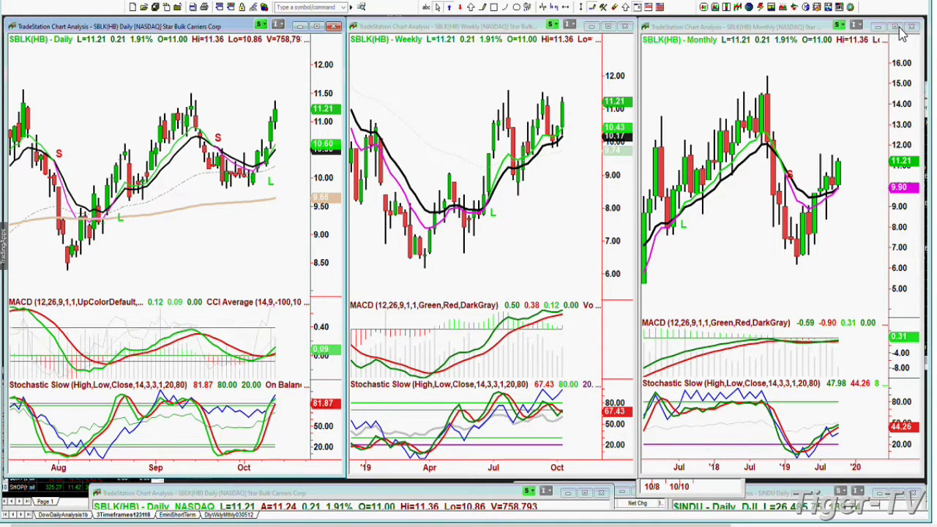
Mark the August low on the SBLK daily chart with an up arrow and label the successive rising peaks A through F.
click(67, 280)
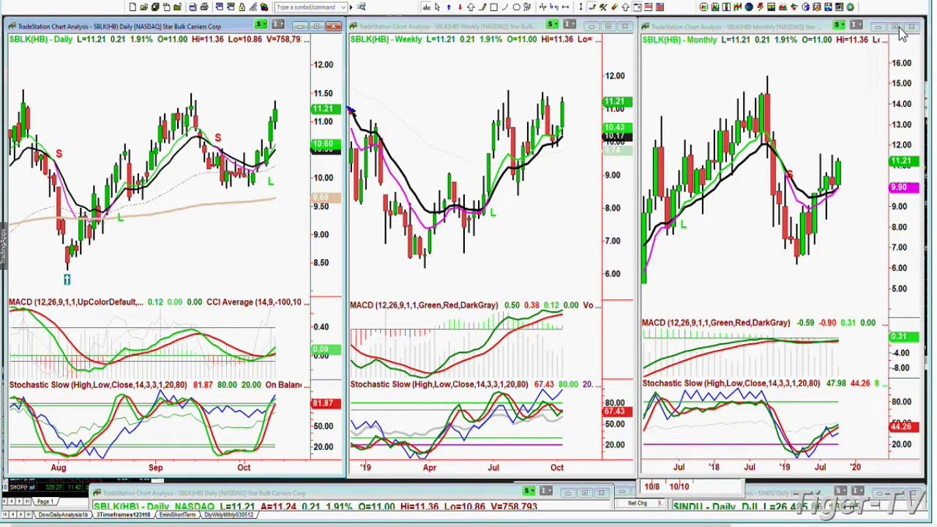
click(77, 210)
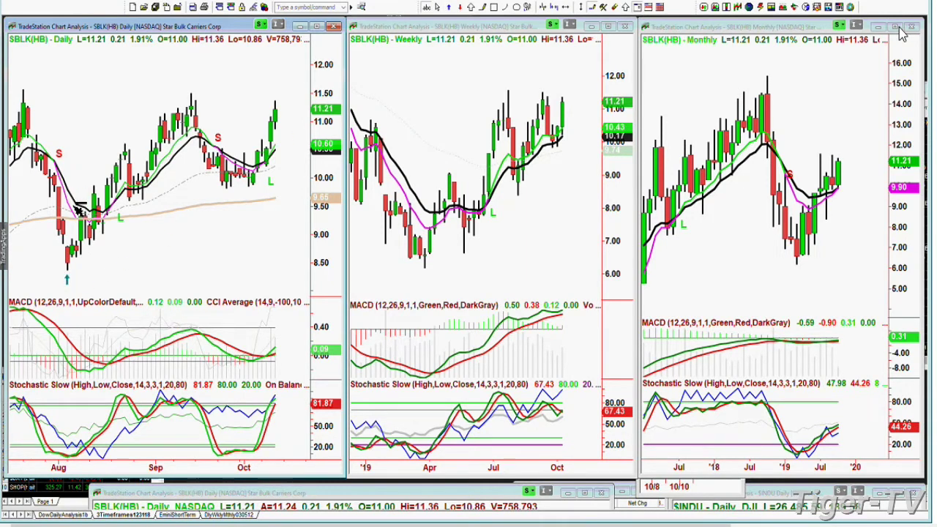
text(A)
text(B)
text(C)
text(D)
text(F)
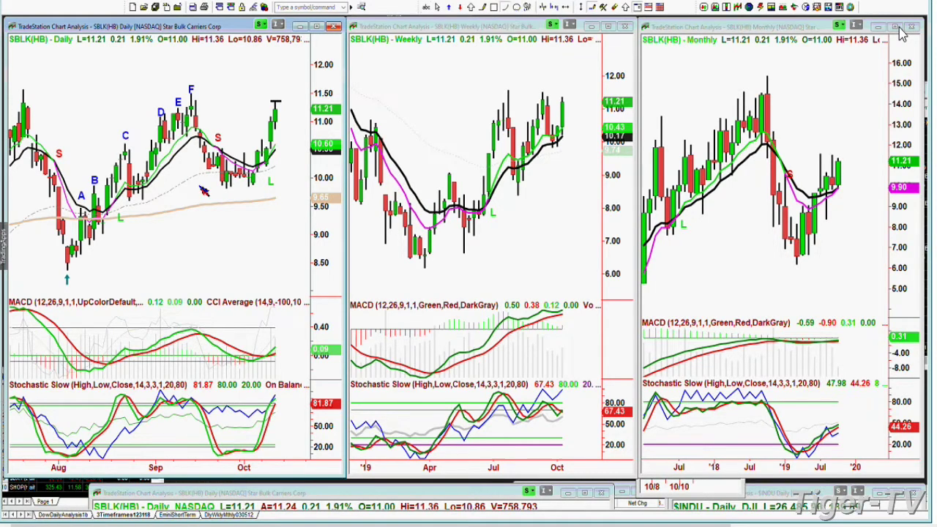
Draw two cup-shaped arcs on the SBLK daily chart, under the July–September trough to about 8.30 and the September–October trough to about 9.80.
mouse_move(21, 158)
mouse_down()
mouse_move(51, 242)
mouse_move(96, 278)
mouse_move(142, 248)
mouse_move(206, 138)
mouse_move(196, 125)
mouse_up()
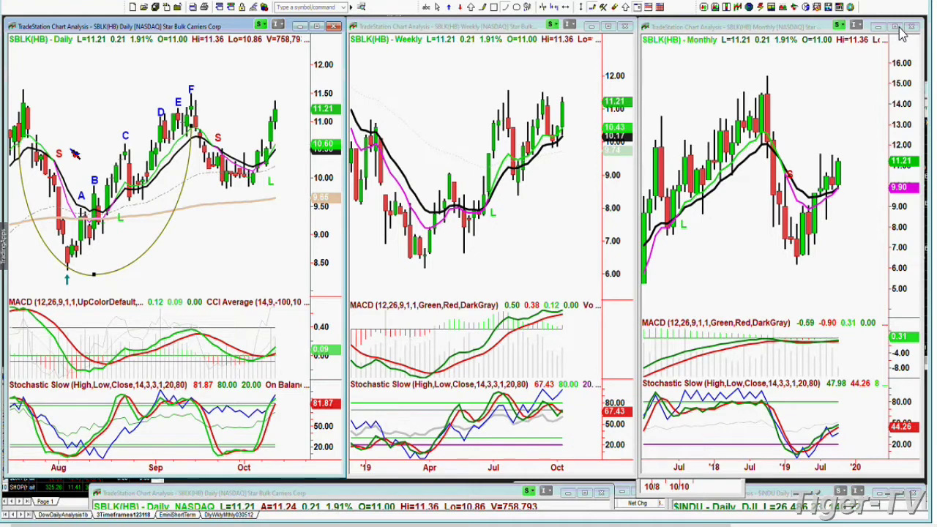
mouse_move(193, 132)
mouse_down()
mouse_move(208, 182)
mouse_move(242, 193)
mouse_move(272, 171)
mouse_move(290, 125)
mouse_move(279, 101)
mouse_up()
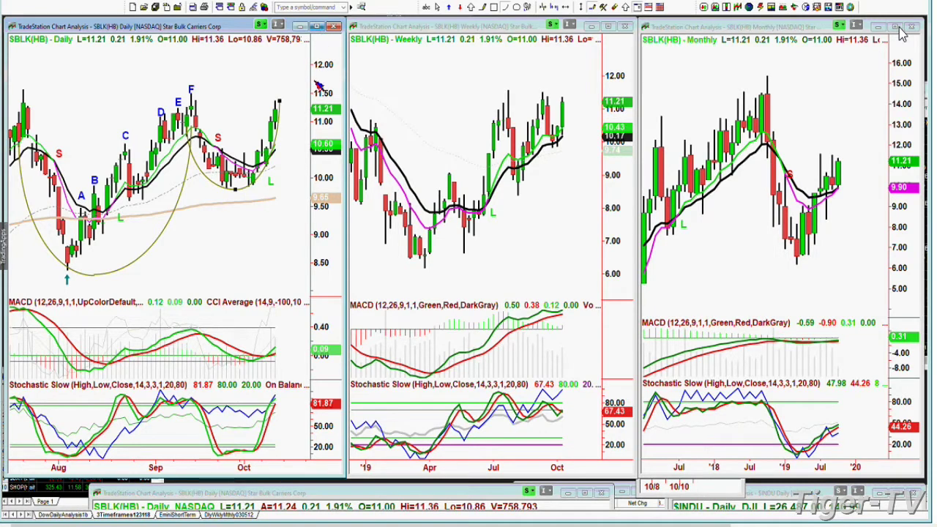